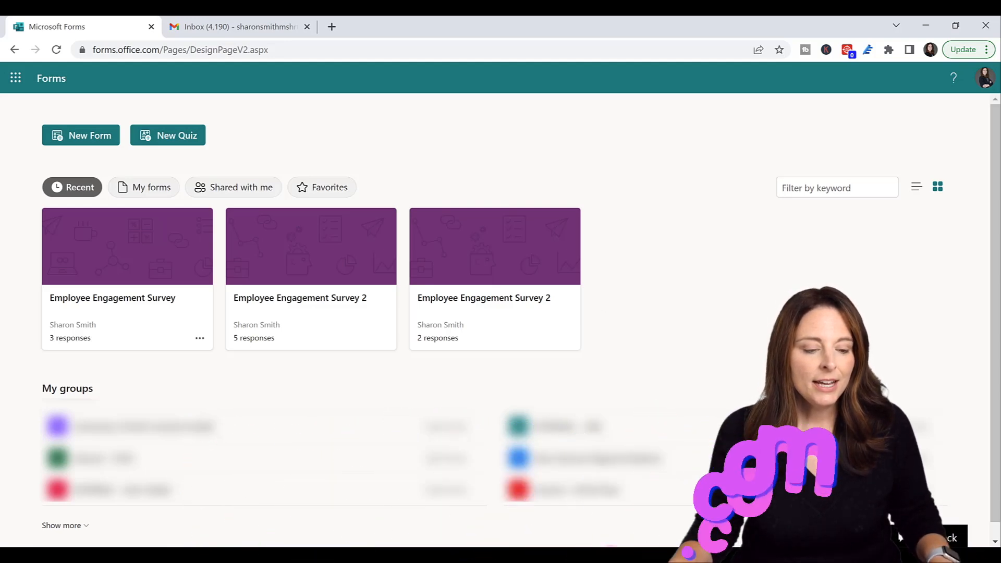
# - Open the Employee Engagement Survey form and review its Settings response options
pyautogui.click(128, 302)
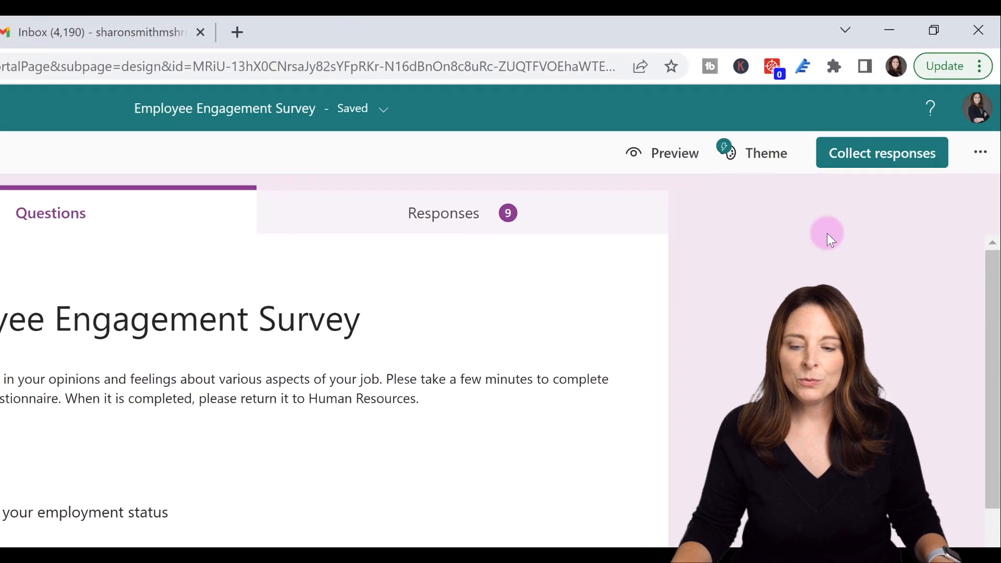
pyautogui.click(981, 154)
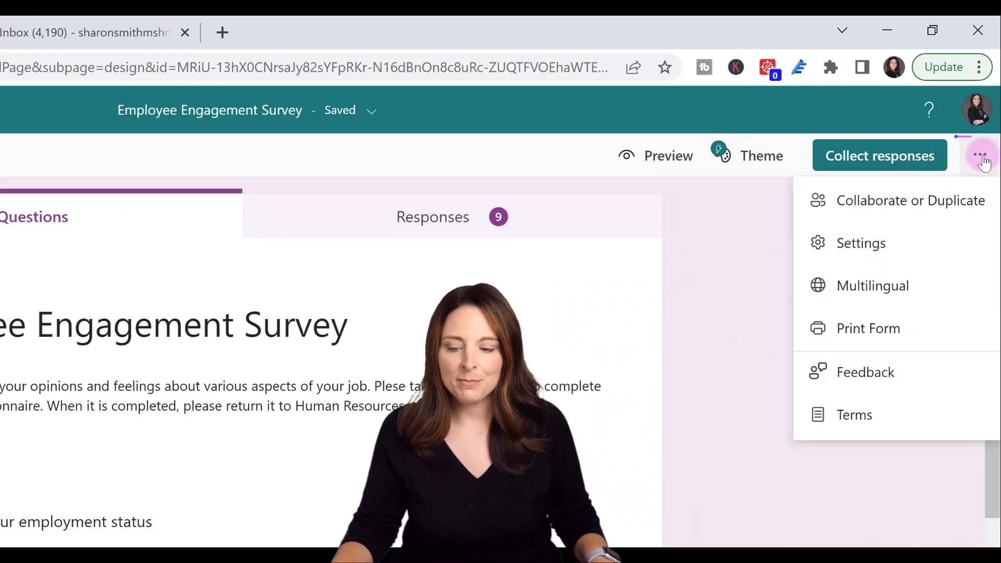
pyautogui.click(909, 241)
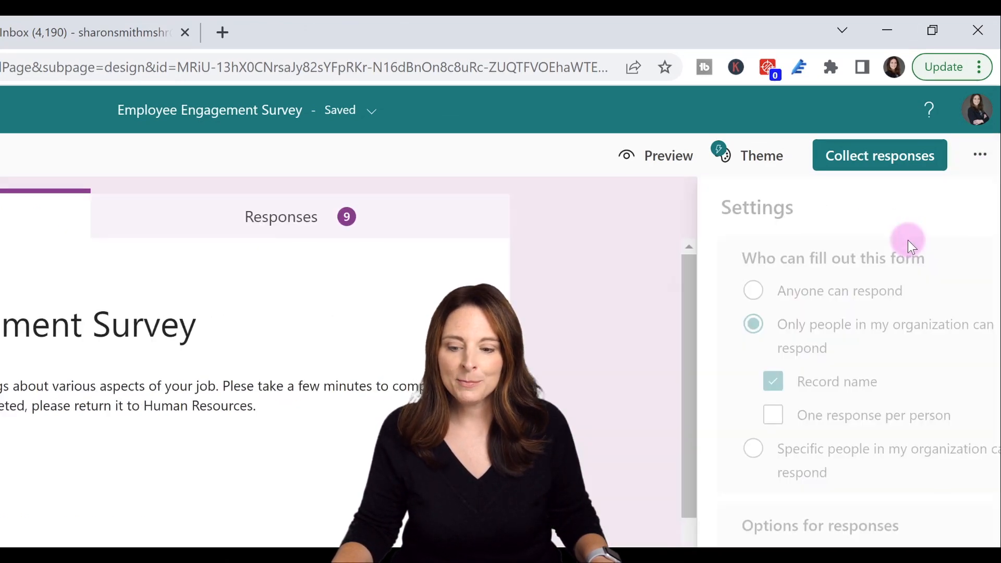
pyautogui.scroll(-2, 871, 492)
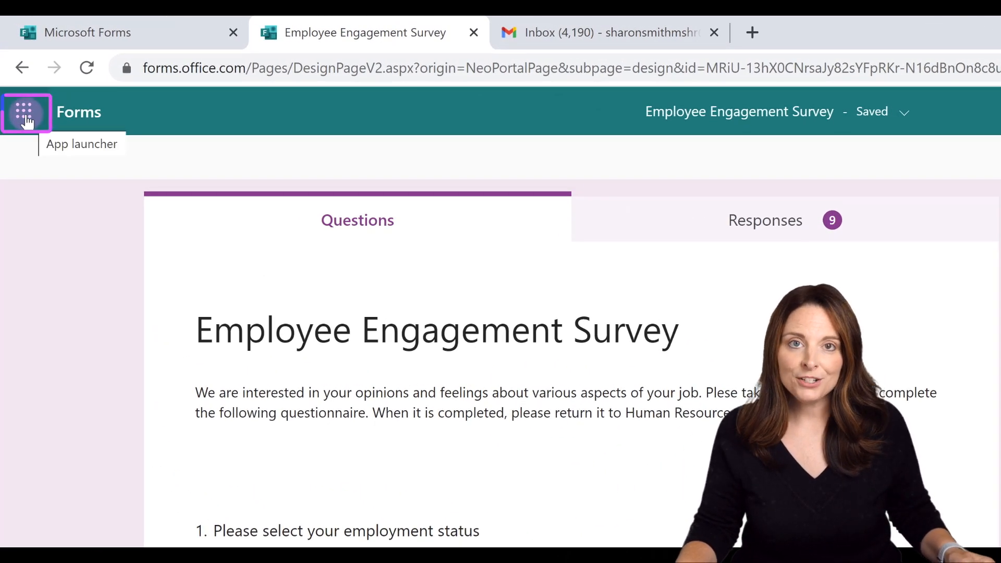
# - Launch Power Automate from the Microsoft 365 All apps list and open its Templates gallery
pyautogui.click(25, 116)
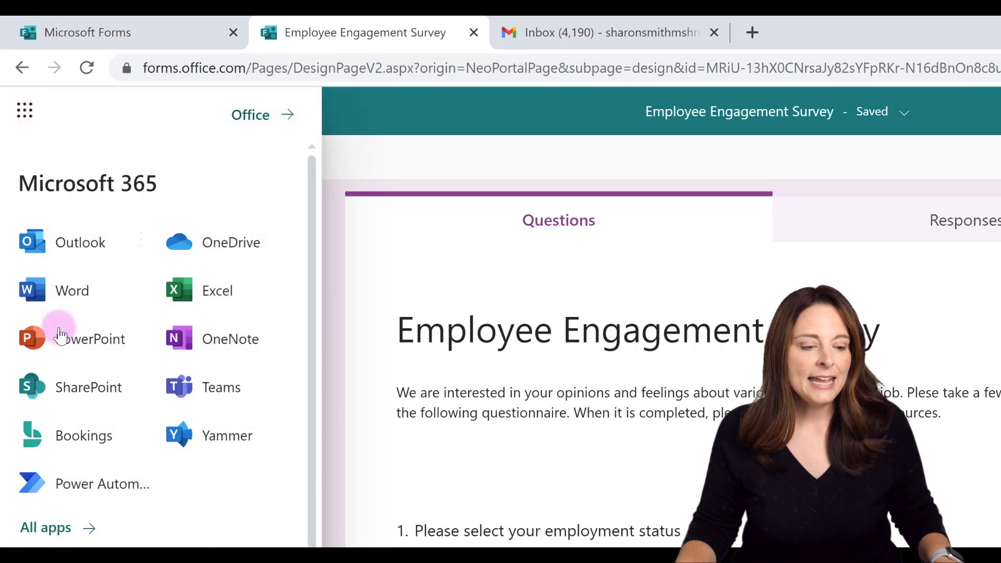
pyautogui.click(93, 488)
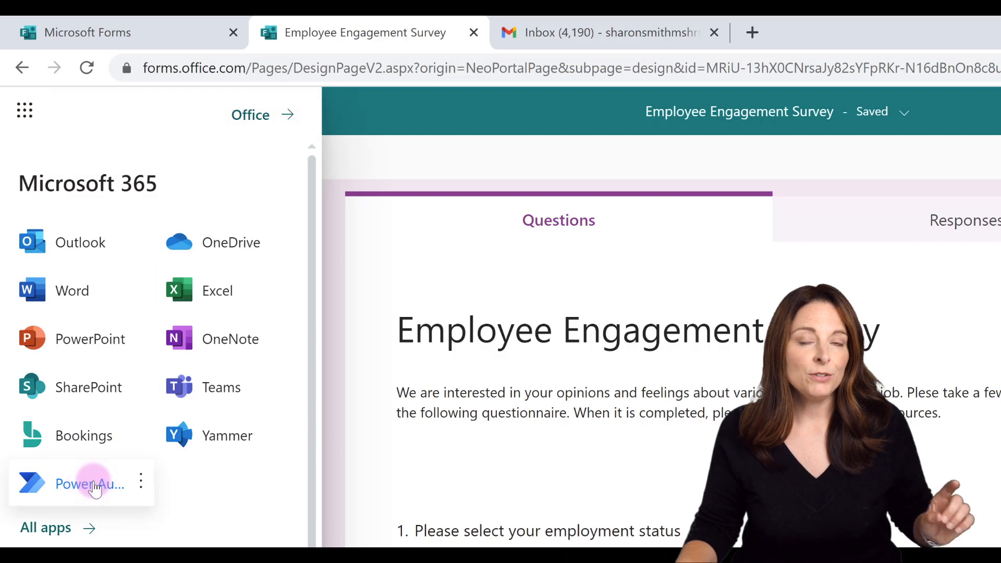
pyautogui.click(51, 527)
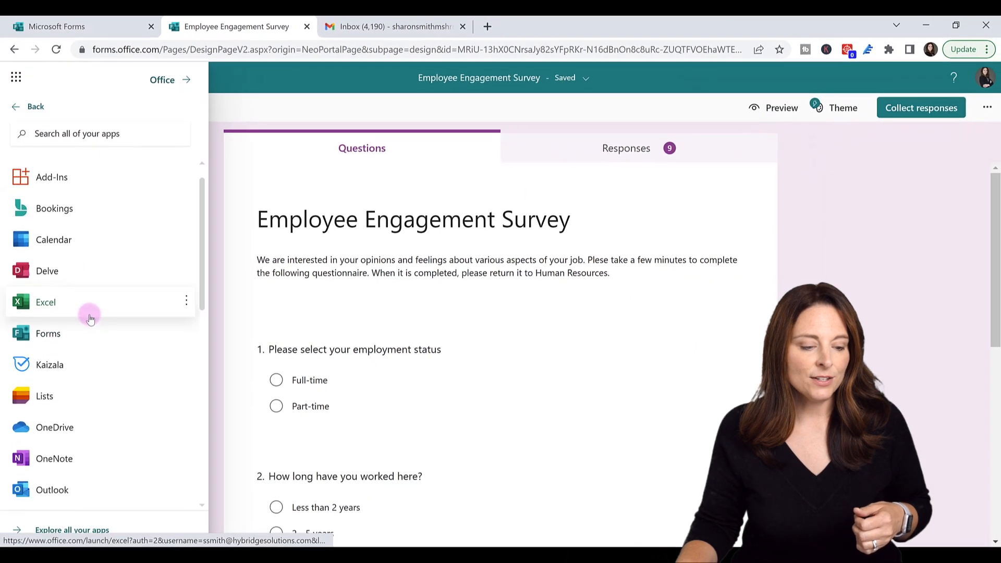
pyautogui.scroll(-5, 140, 484)
pyautogui.scroll(-2, 91, 323)
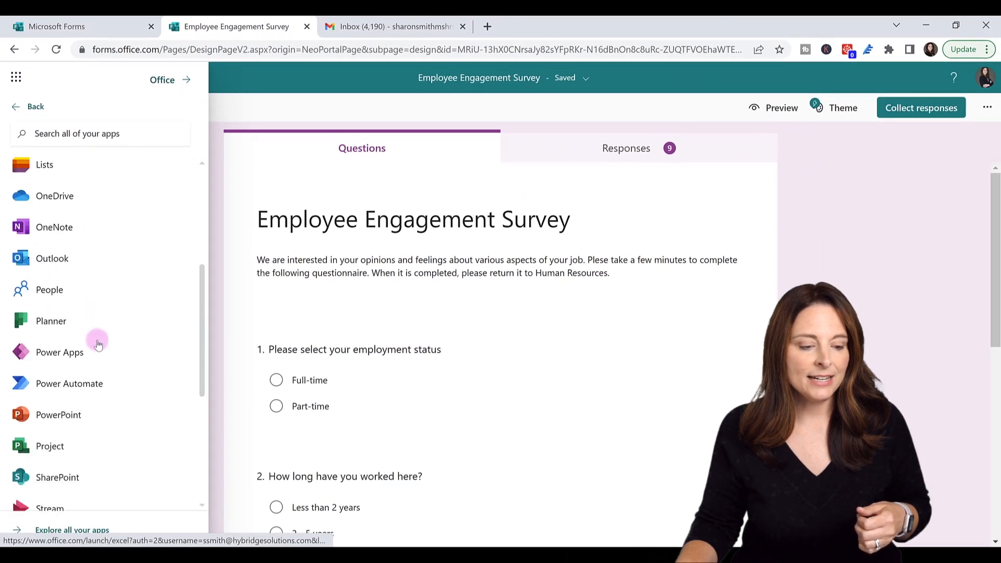
pyautogui.click(81, 380)
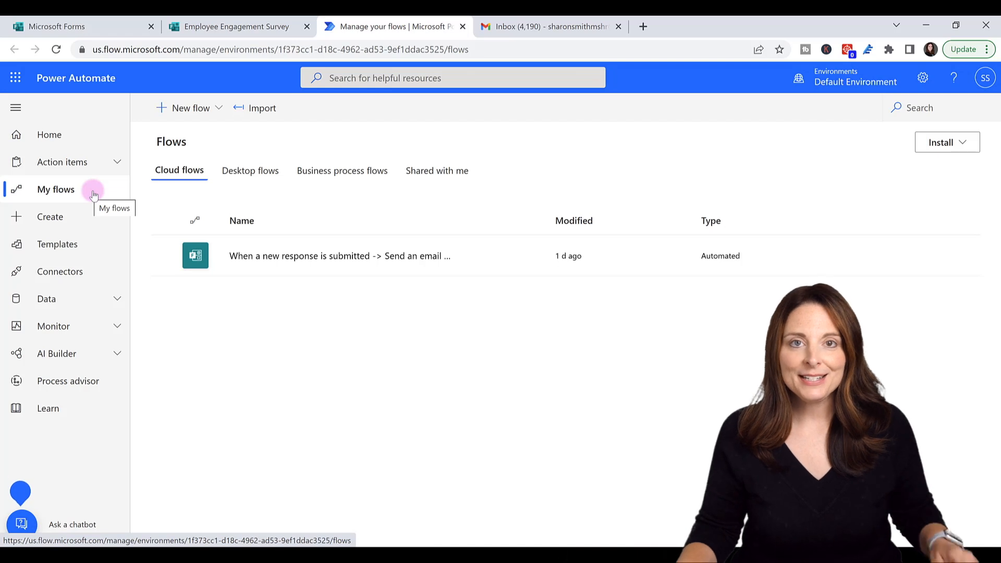
pyautogui.click(63, 253)
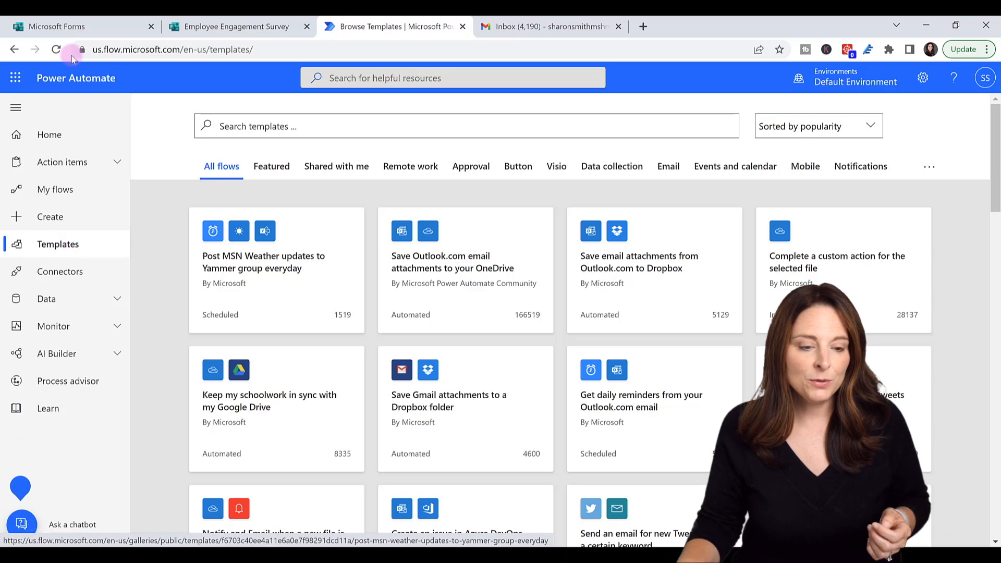
# - Search the templates for 'Forms' and browse the results before starting a new flow
pyautogui.click(257, 127)
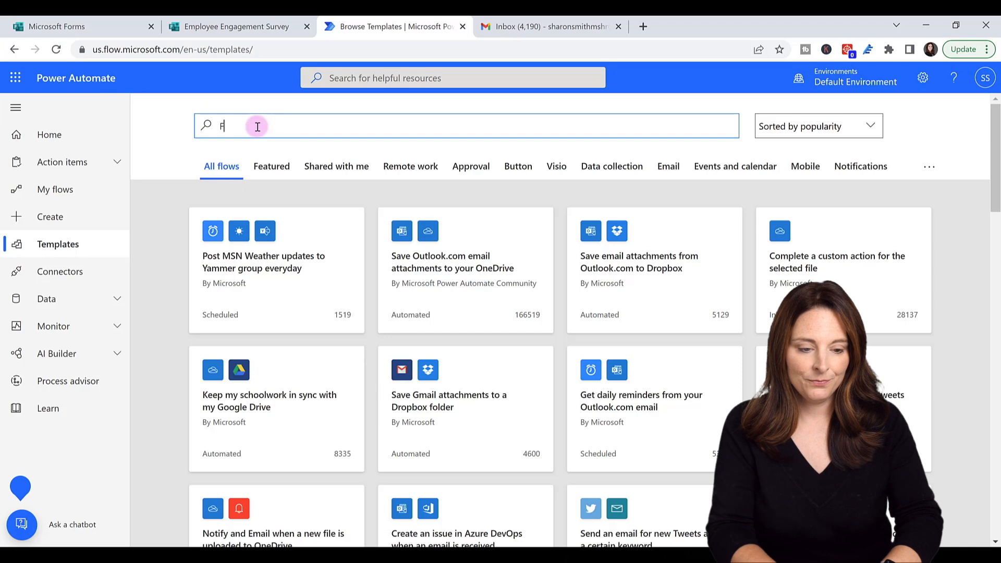
pyautogui.write('Forms')
pyautogui.press('Return')
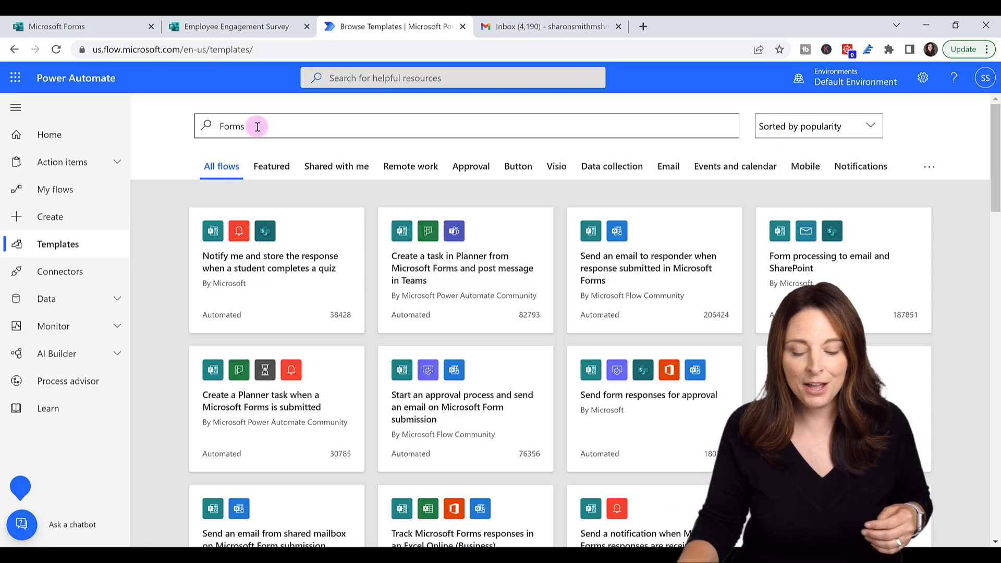
pyautogui.scroll(-3, 451, 279)
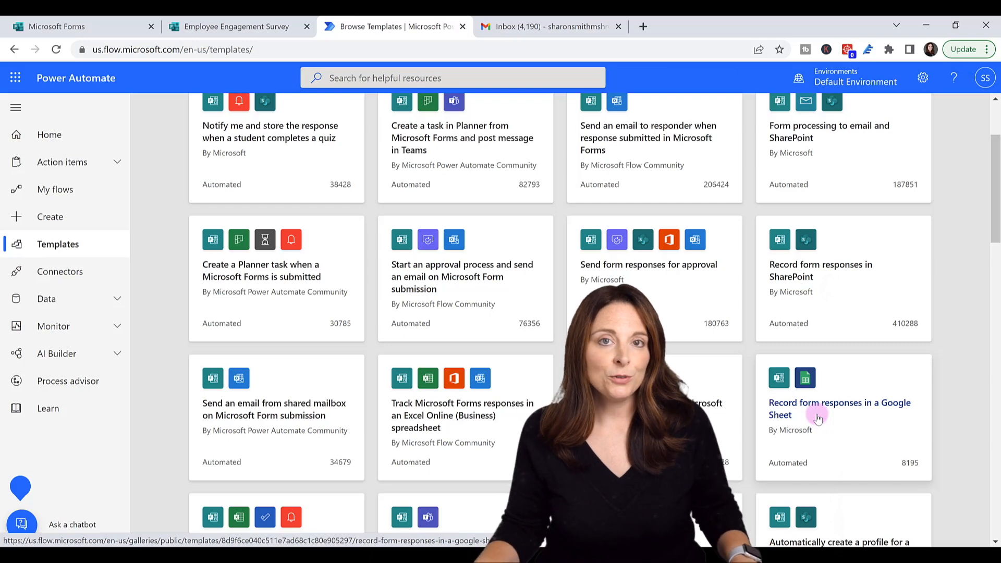
pyautogui.click(59, 219)
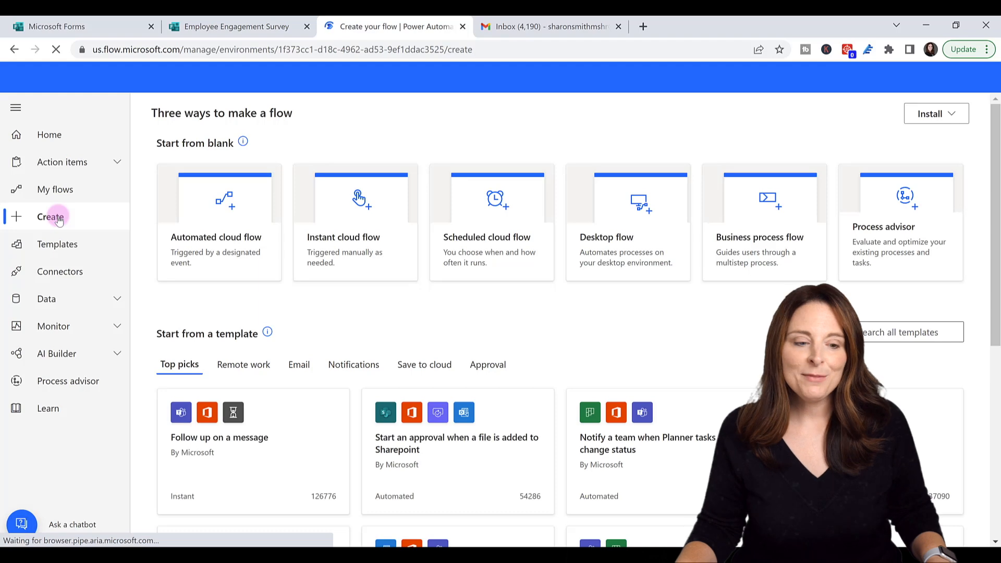
# - Create an automated cloud flow triggered by Microsoft Forms 'When a new response is submitted'
pyautogui.click(237, 237)
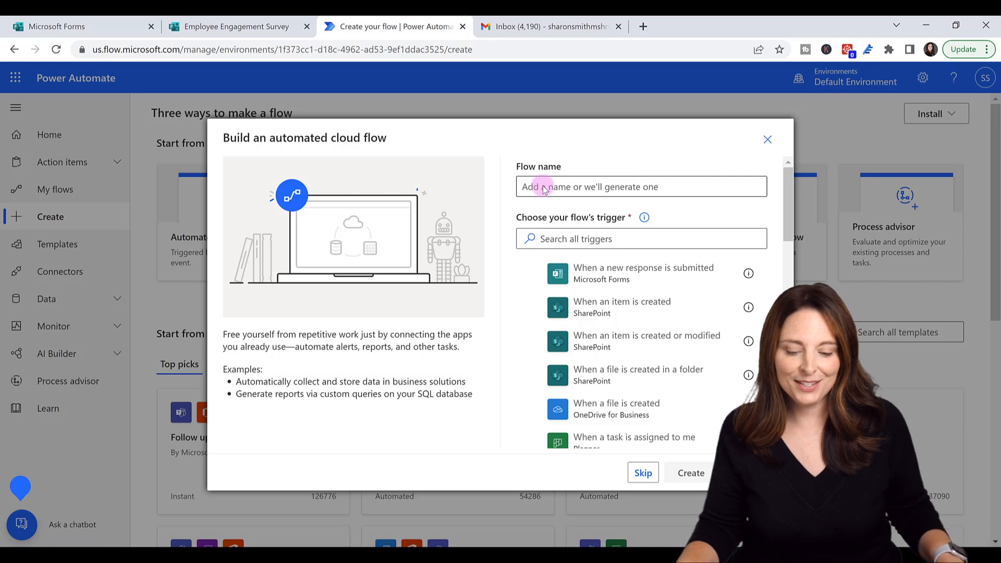
pyautogui.click(645, 475)
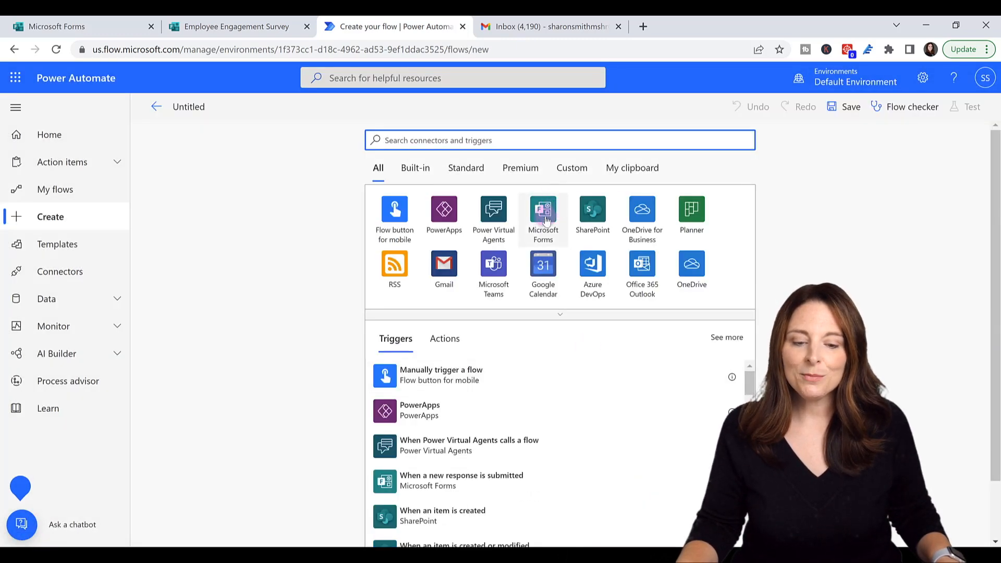
pyautogui.click(546, 220)
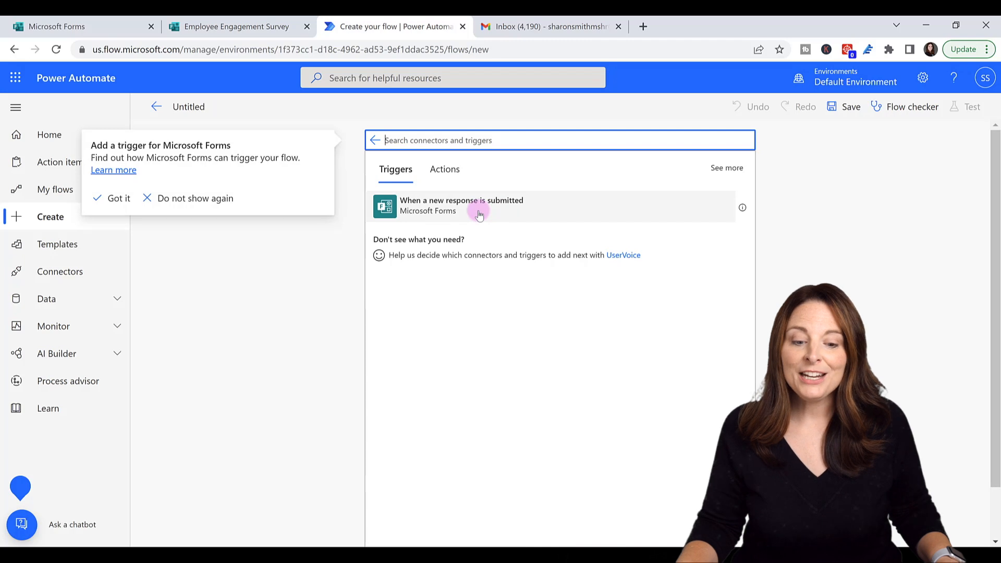
pyautogui.click(479, 214)
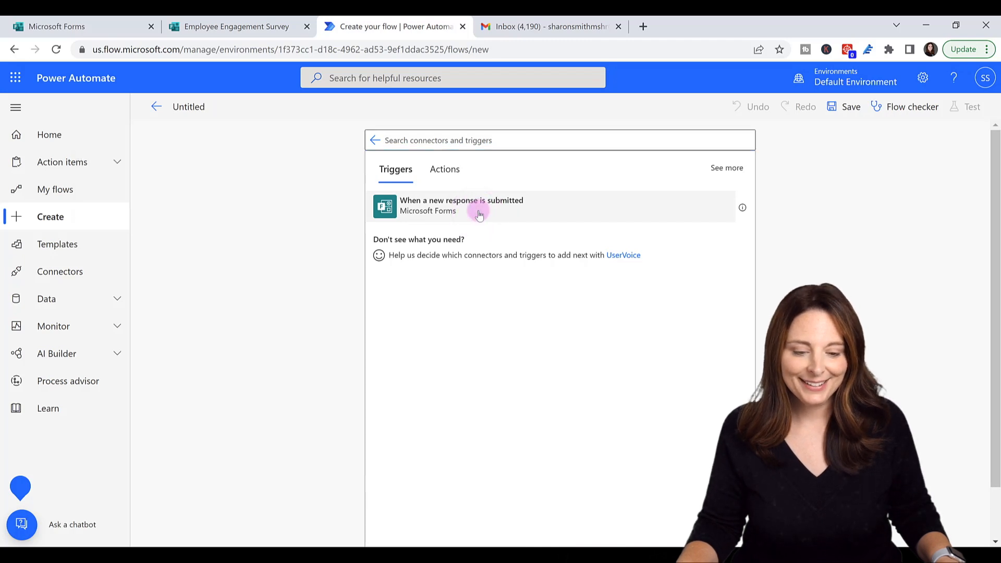
pyautogui.click(479, 215)
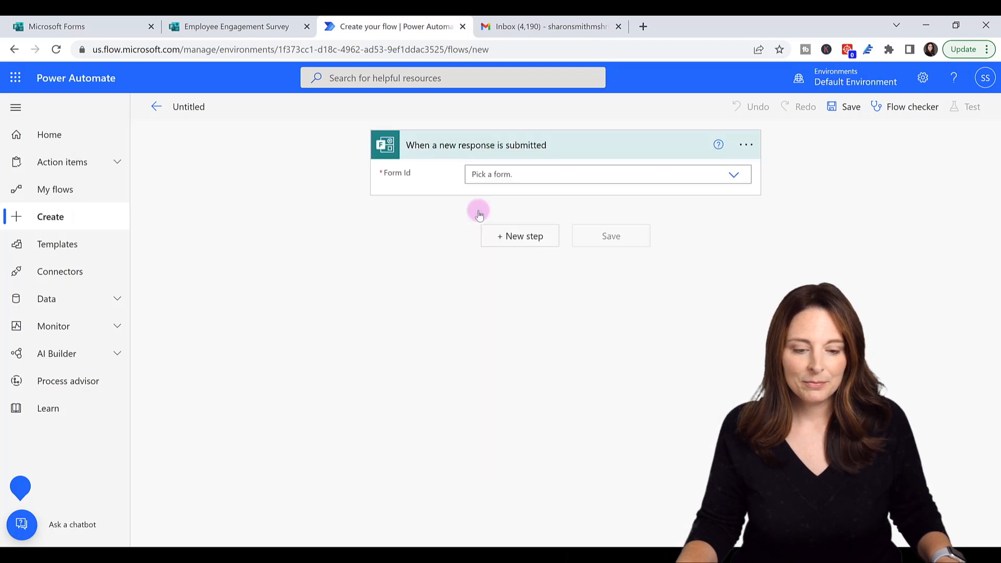
# - Set the trigger's Form Id to Employee Engagement Survey and add a new step
pyautogui.click(734, 177)
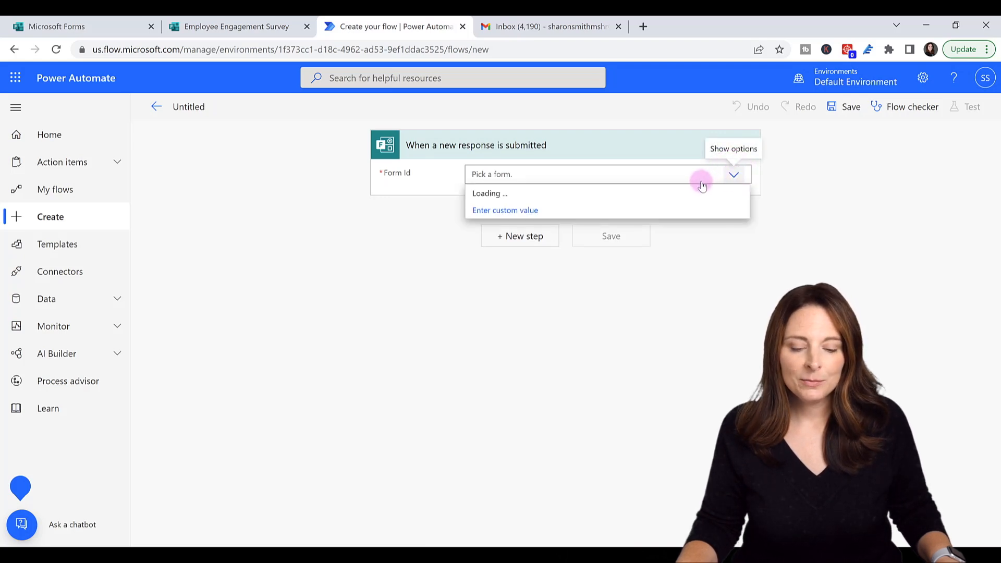
pyautogui.click(545, 201)
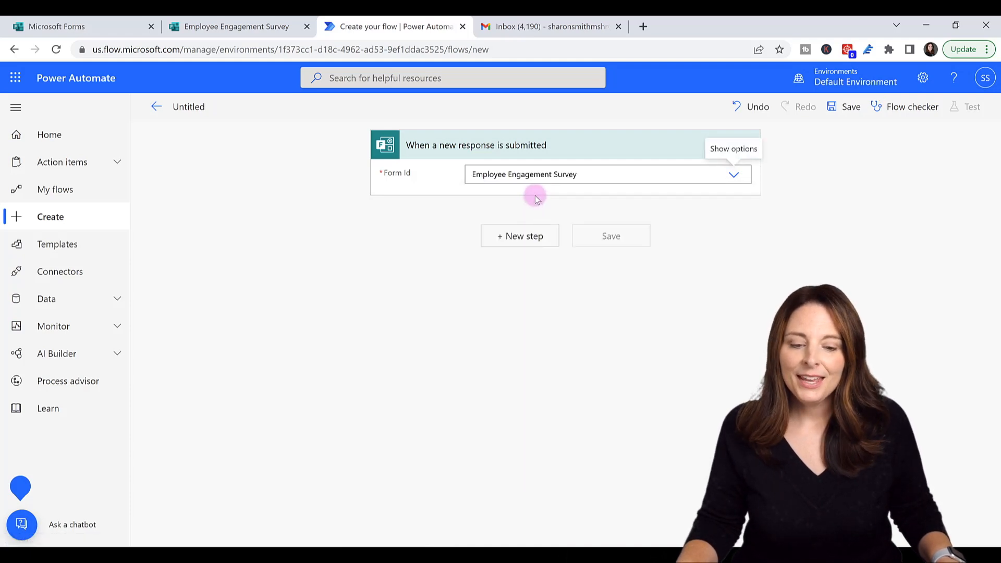
pyautogui.click(516, 233)
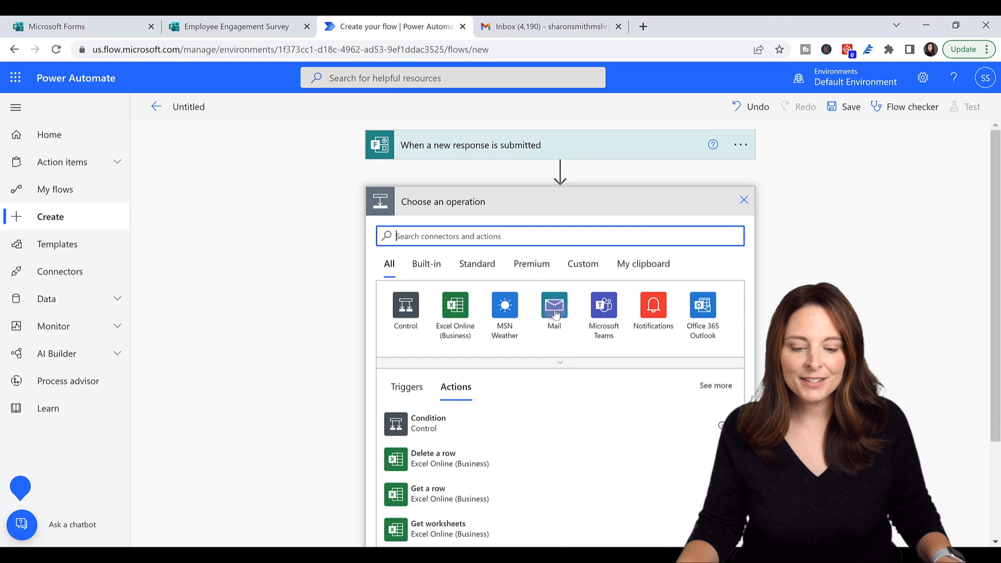
# - Add a Send an email notification (V3) action addressed to a custom recipient e-mail address
pyautogui.click(554, 323)
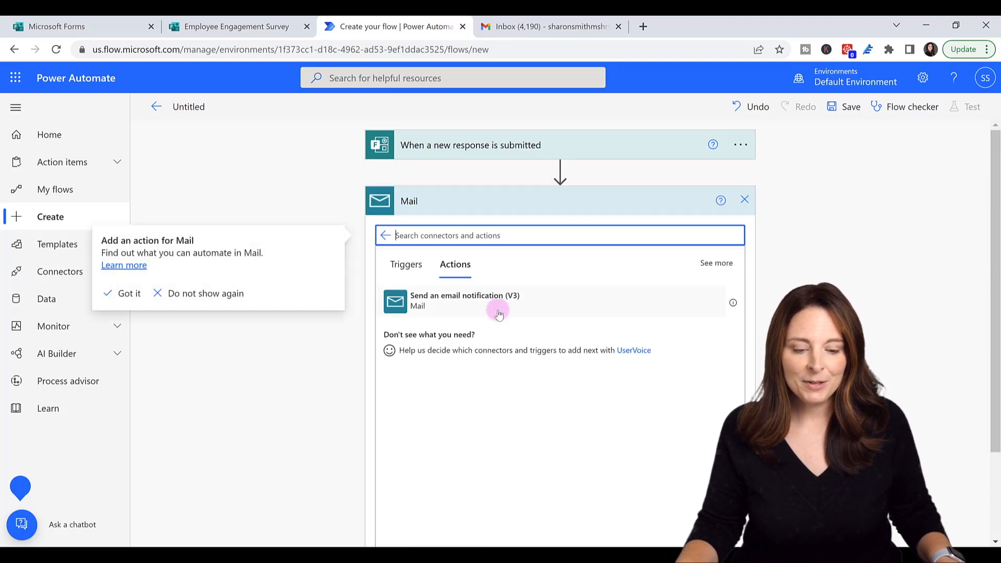
pyautogui.click(448, 305)
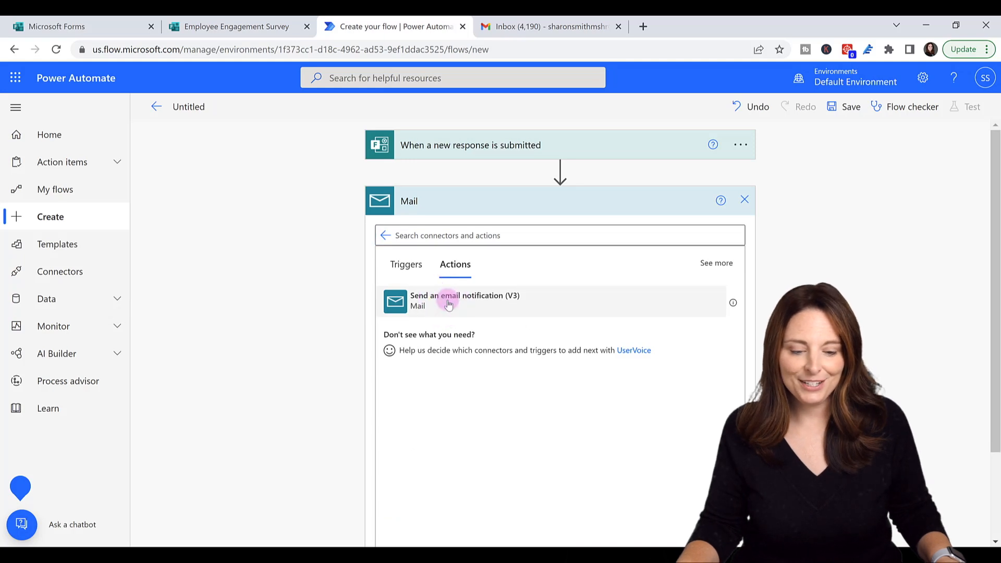
pyautogui.click(448, 305)
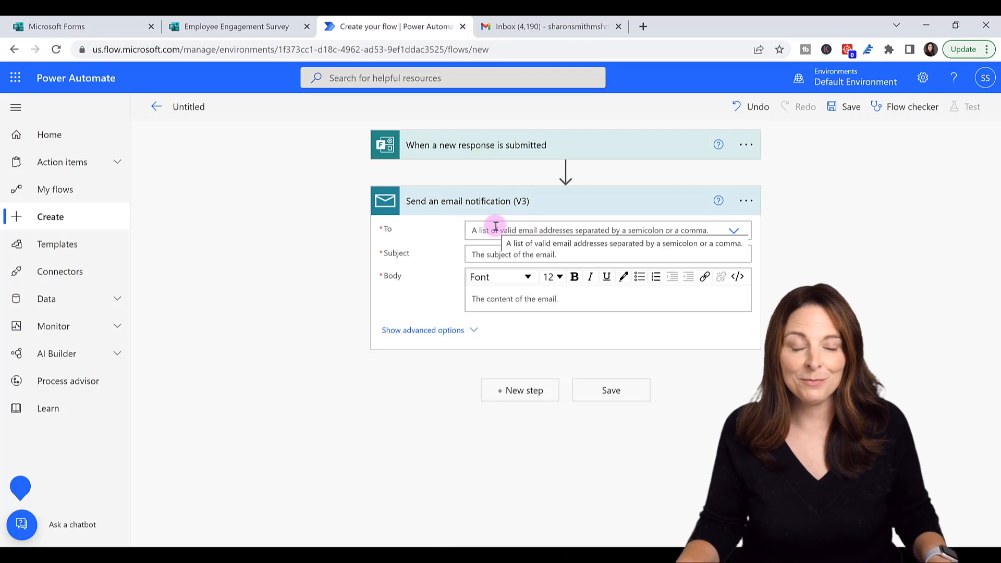
pyautogui.click(734, 231)
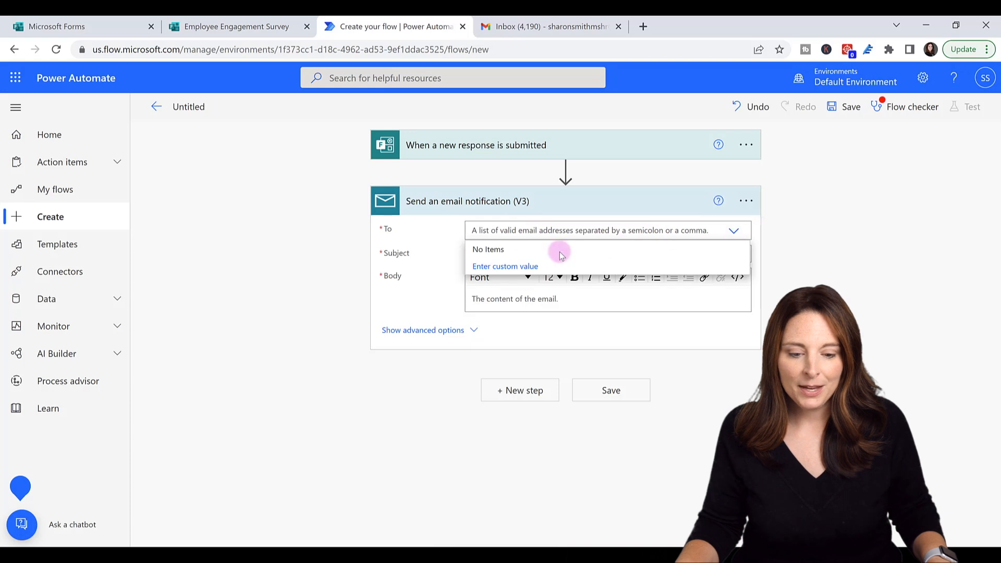
pyautogui.click(508, 268)
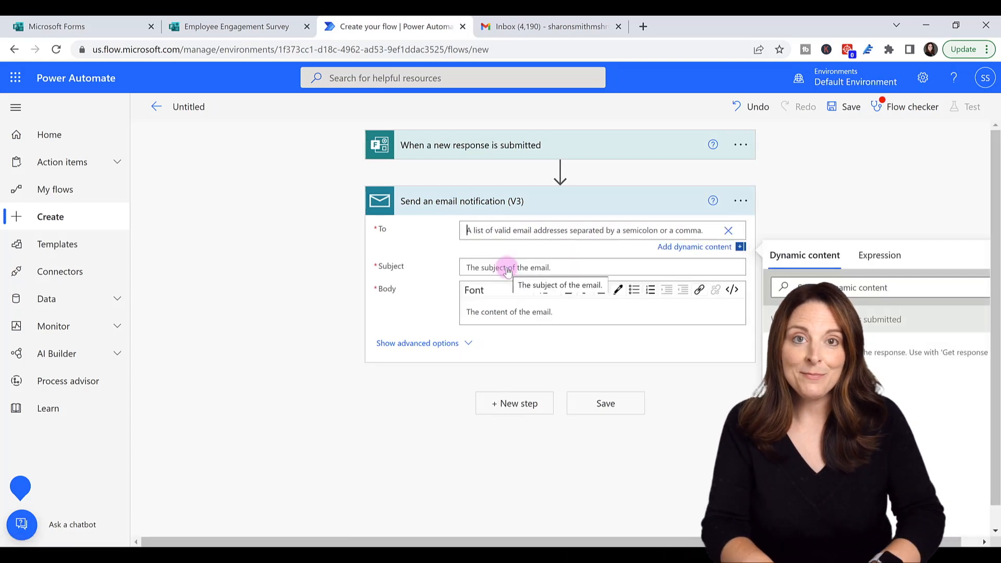
pyautogui.click(507, 268)
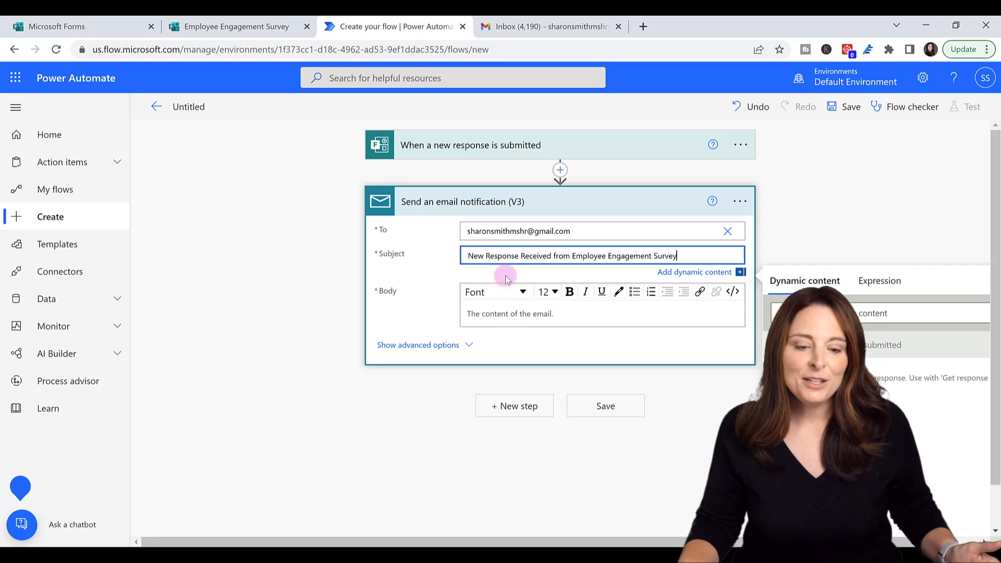
# - Write the body 'A new response has been received. Click here to go to the Response page:' with a new line below
pyautogui.click(487, 313)
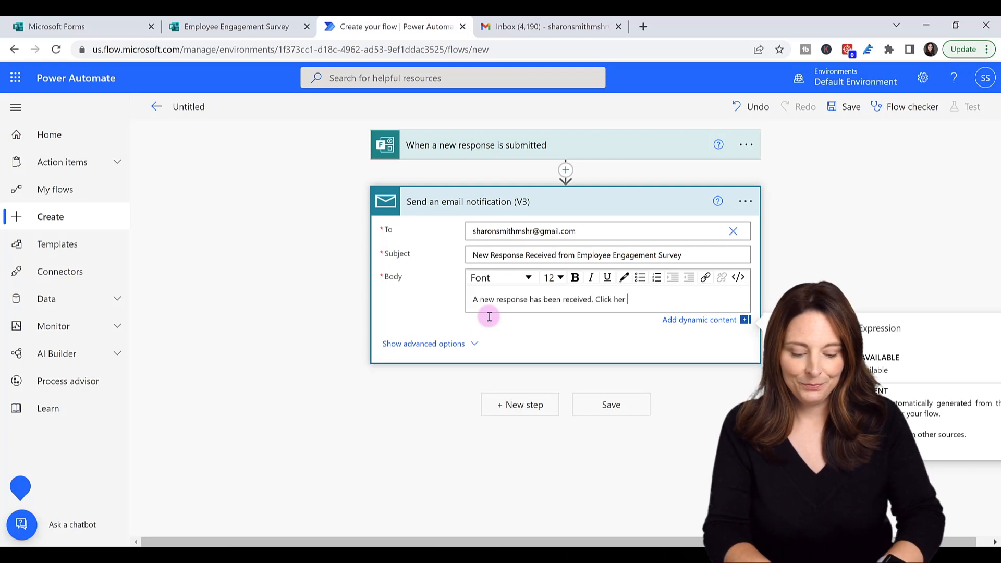
pyautogui.press('Return')
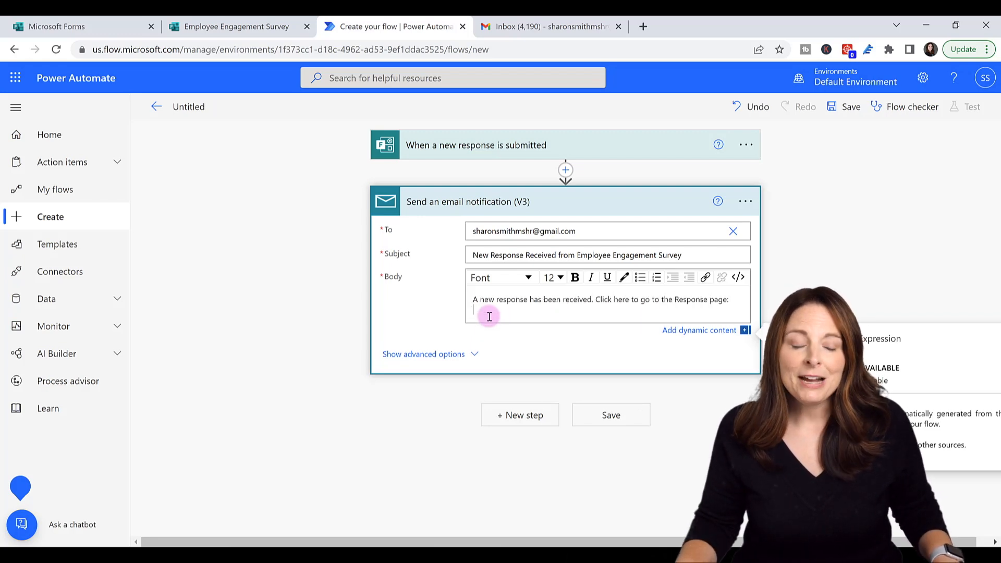
pyautogui.click(241, 29)
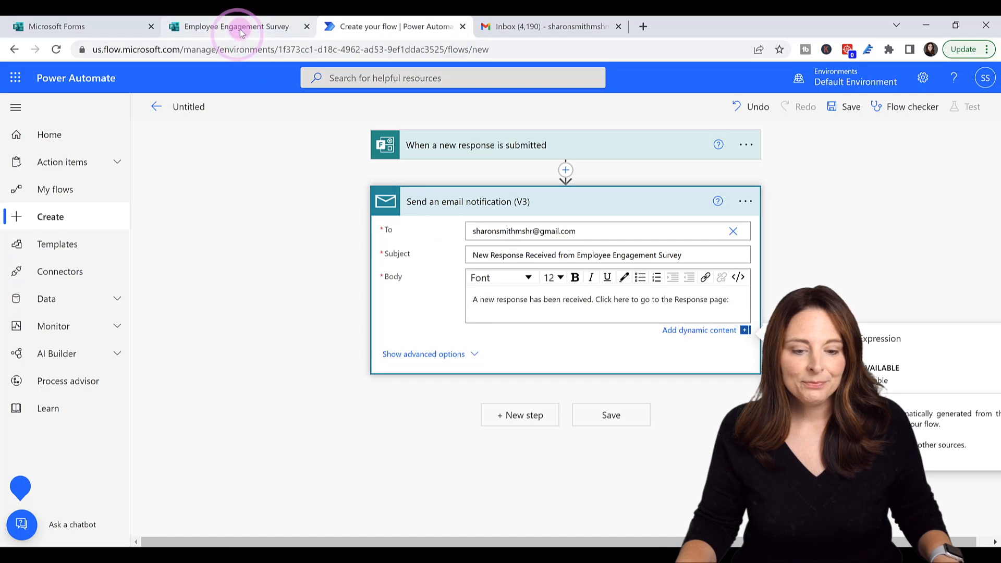
# - Show the survey's Responses page in Forms and copy its web address
pyautogui.click(630, 151)
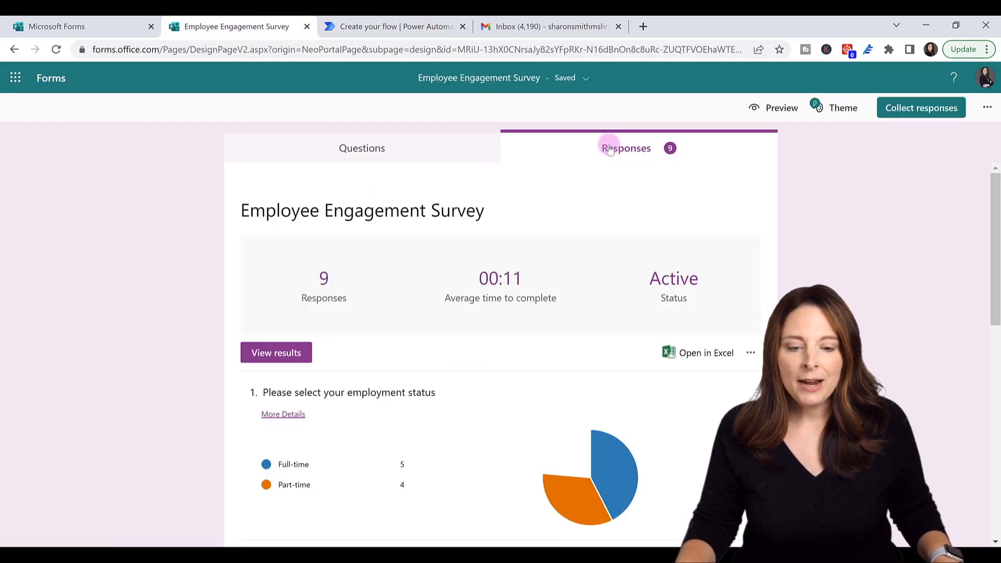
pyautogui.click(525, 49)
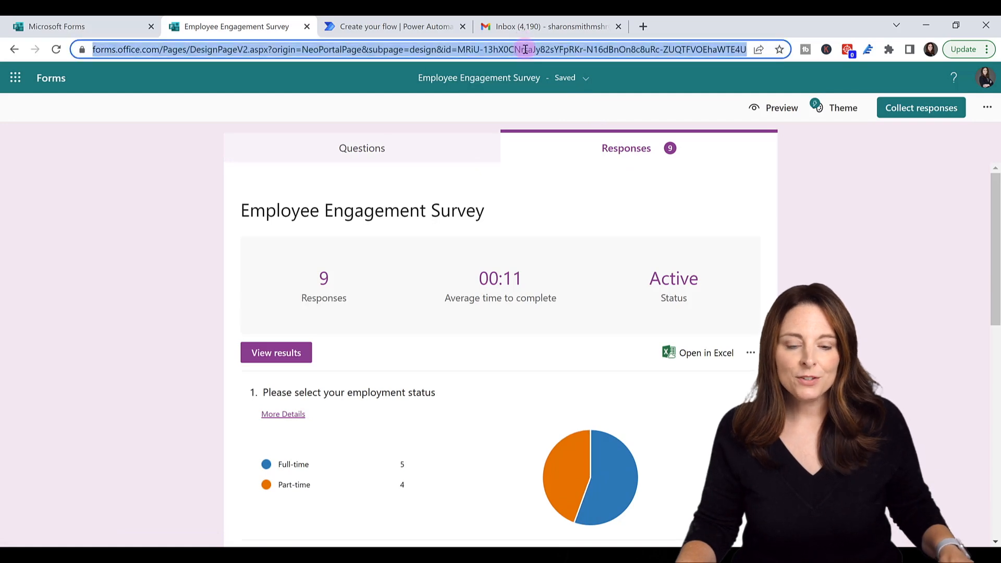
pyautogui.hotkey('ctrl', 'c')
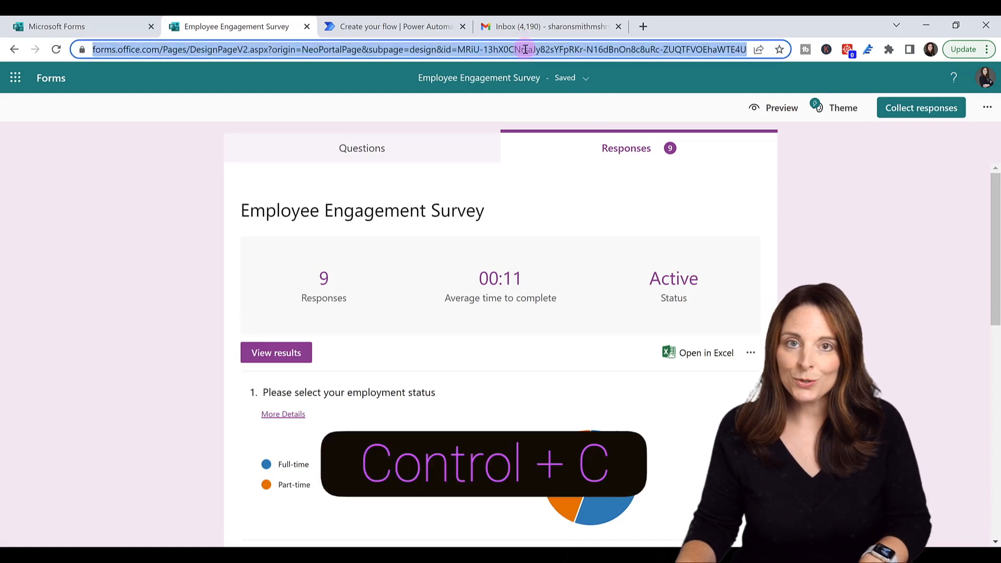
pyautogui.click(407, 29)
# - Paste the Responses page address into the email body and make it a hyperlink to that address
pyautogui.click(484, 312)
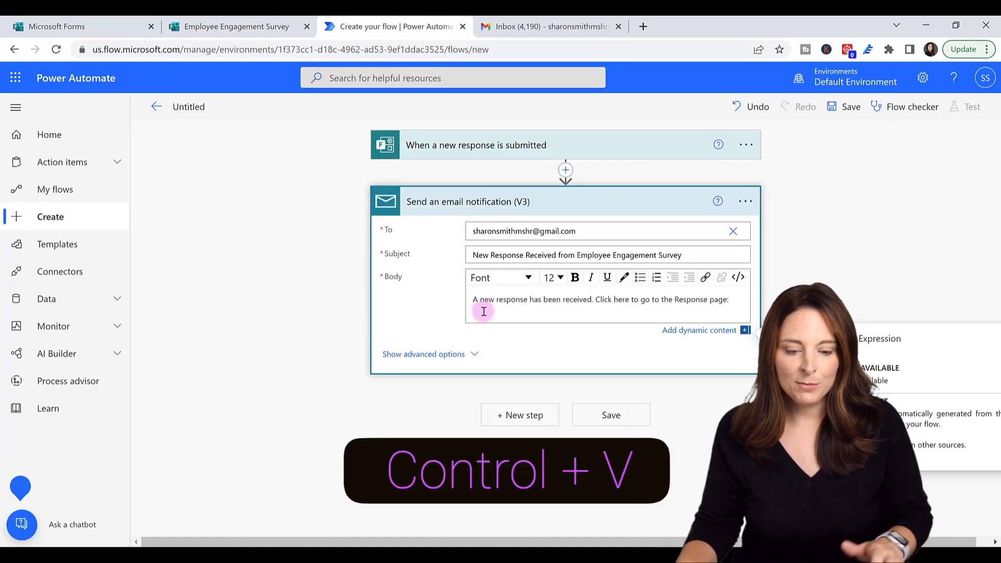
pyautogui.hotkey('ctrl', 'v')
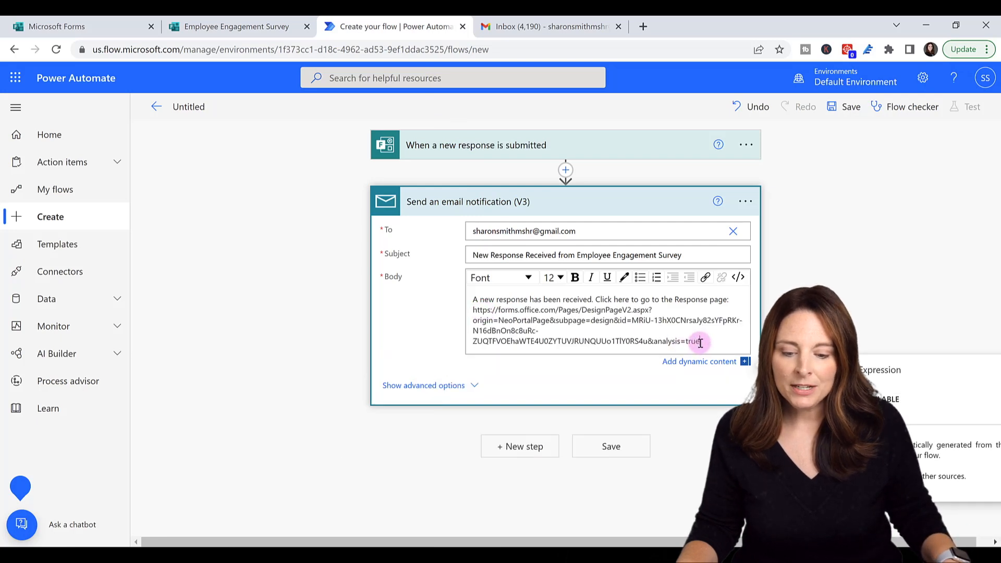
pyautogui.moveTo(700, 341); pyautogui.dragTo(505, 320)
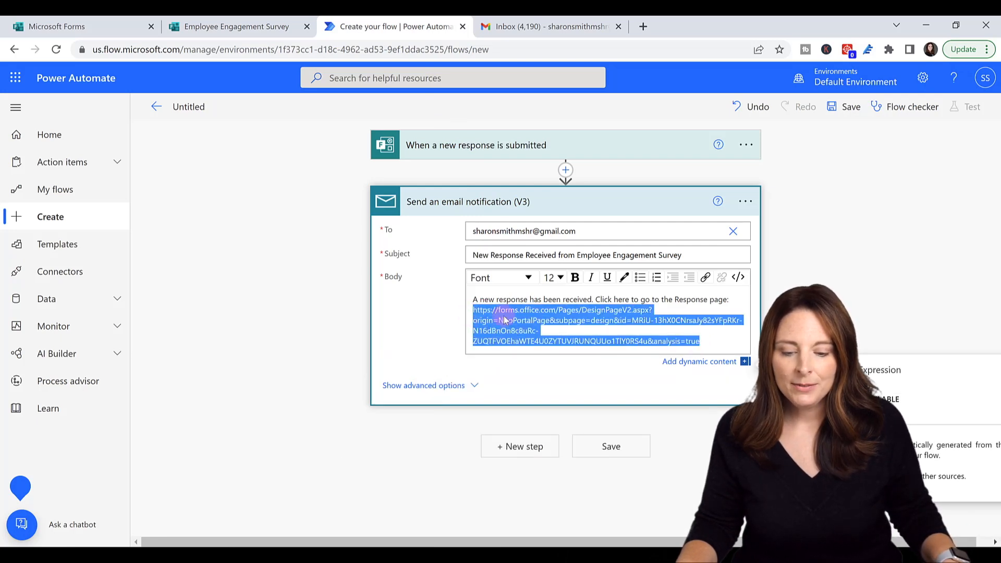
pyautogui.click(706, 279)
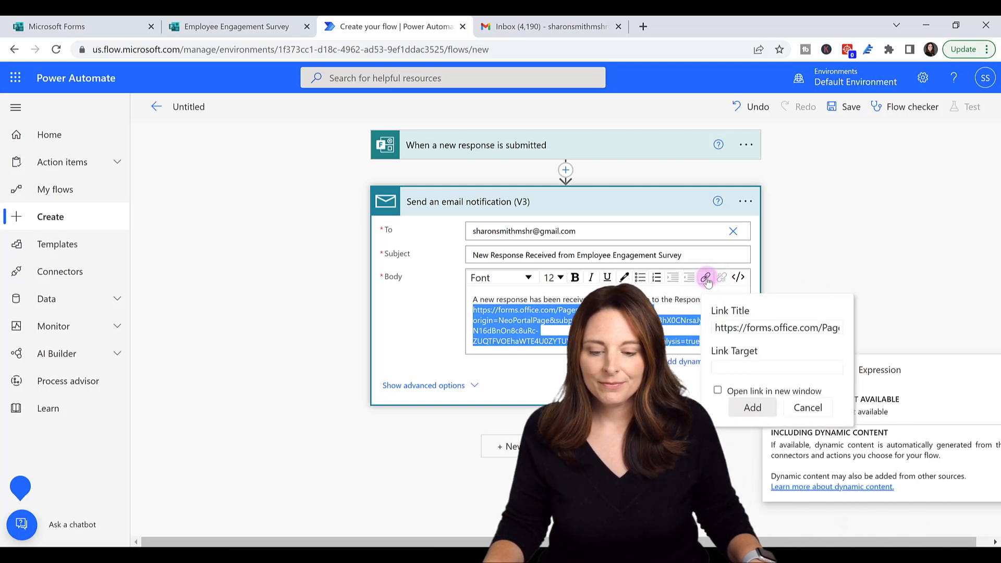
pyautogui.click(730, 366)
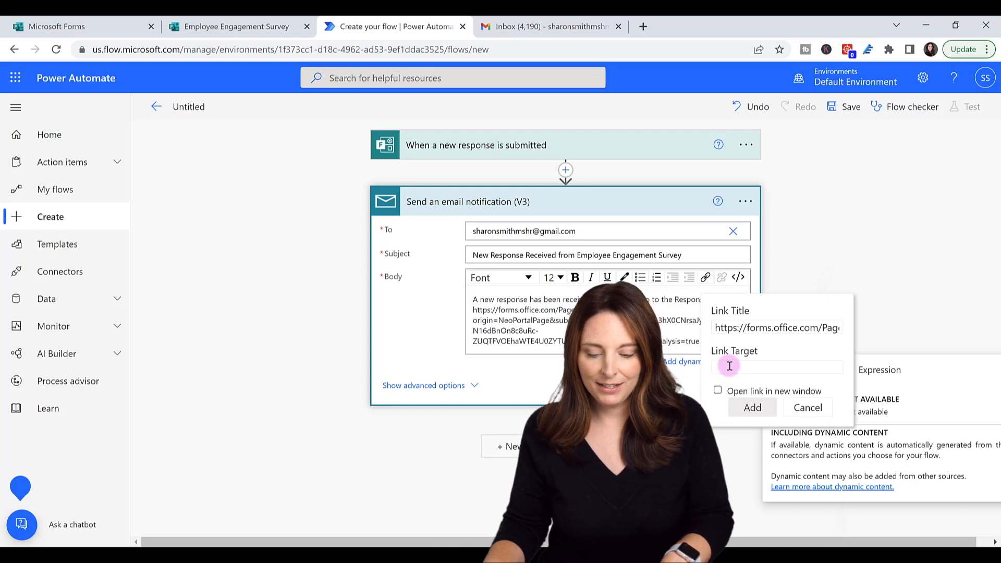
pyautogui.hotkey('ctrl', 'v')
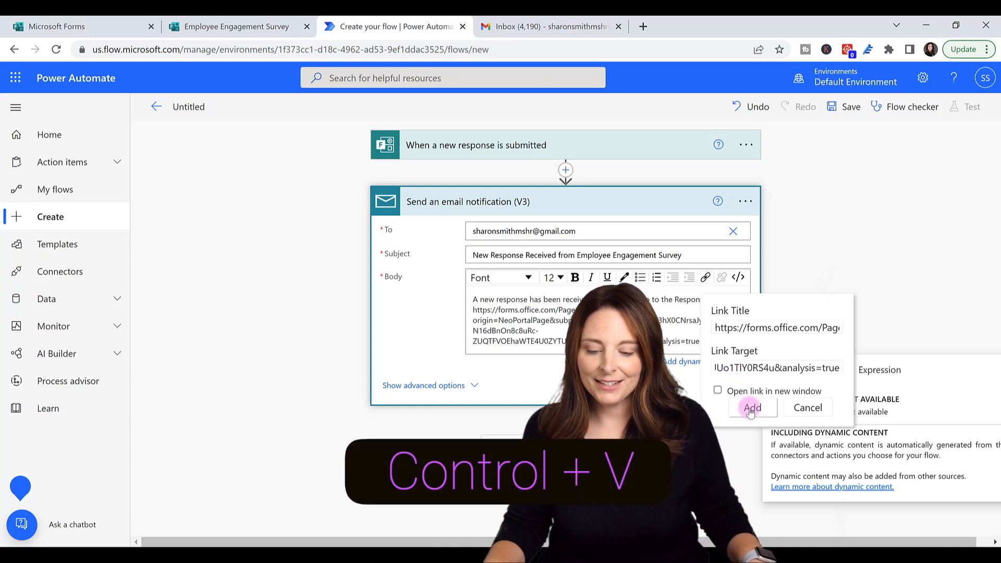
pyautogui.click(751, 407)
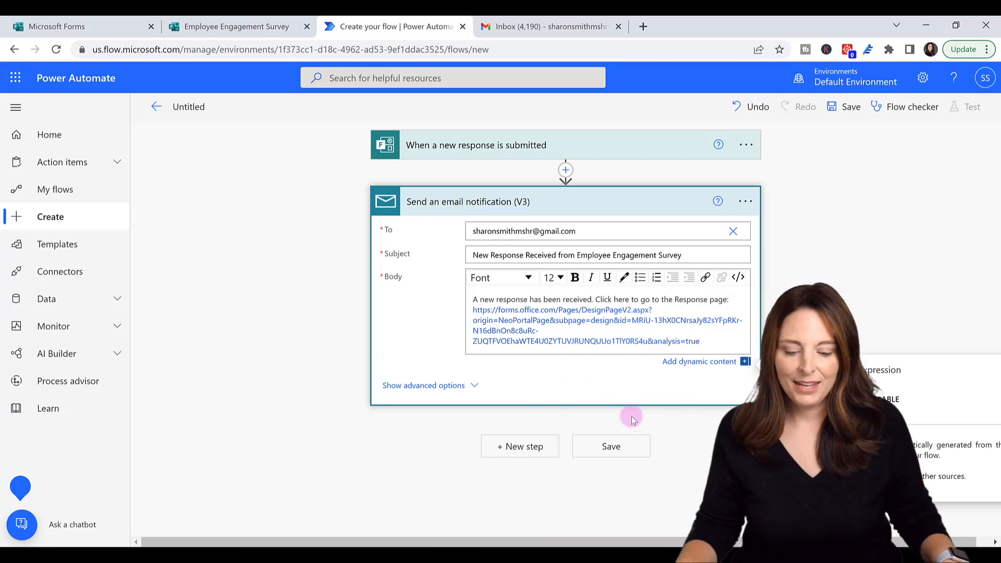
# - Save the flow, then expand and collapse the email step's advanced options
pyautogui.click(618, 447)
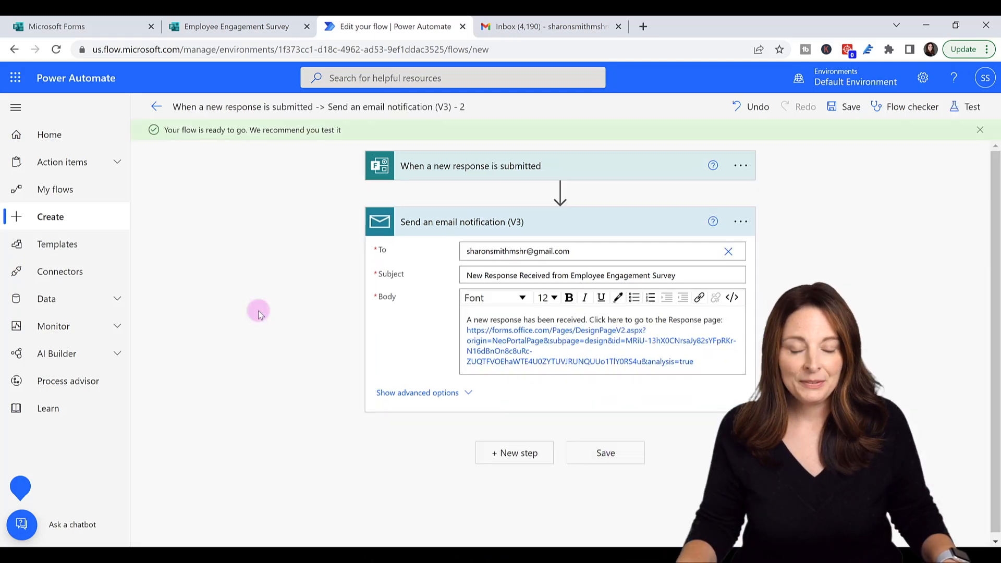
pyautogui.click(425, 393)
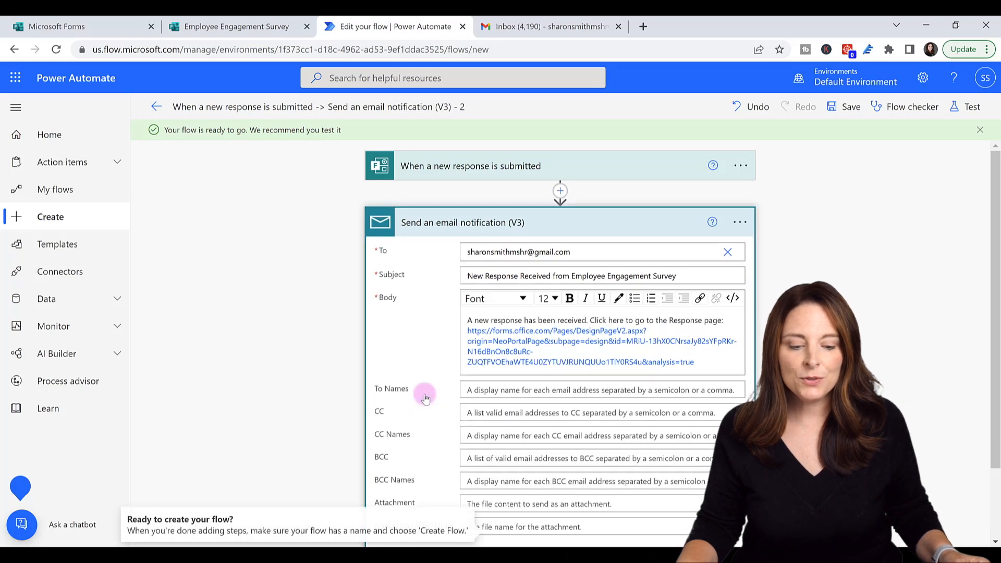
pyautogui.scroll(-2, 424, 393)
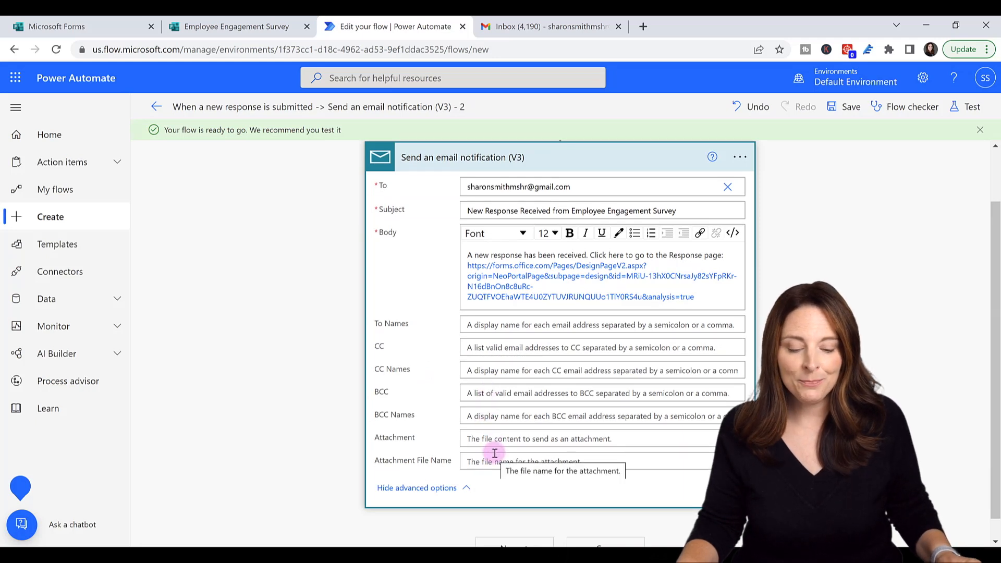
pyautogui.click(417, 488)
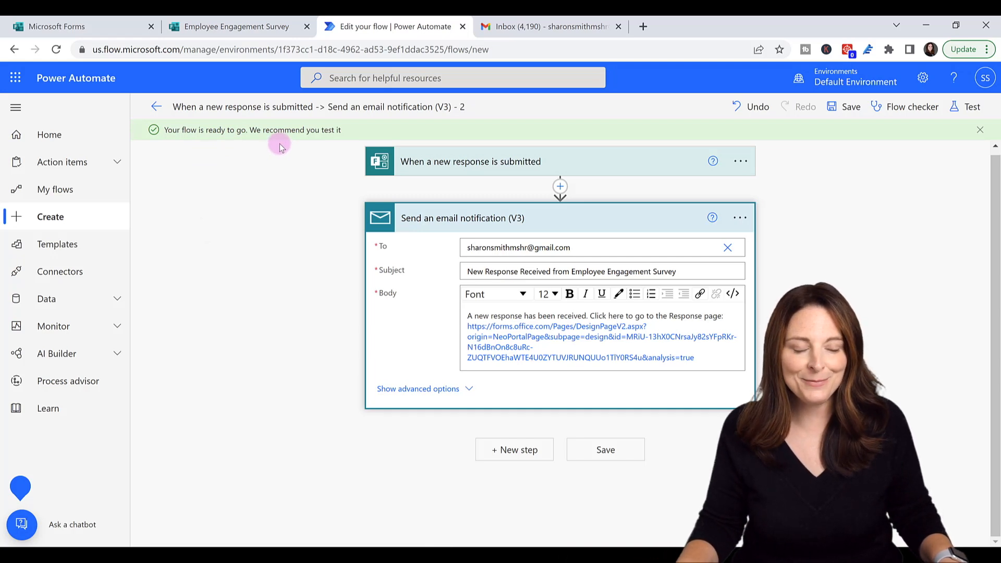
# - Copy the survey's respondent link from Collect responses and open a new browser tab
pyautogui.click(224, 30)
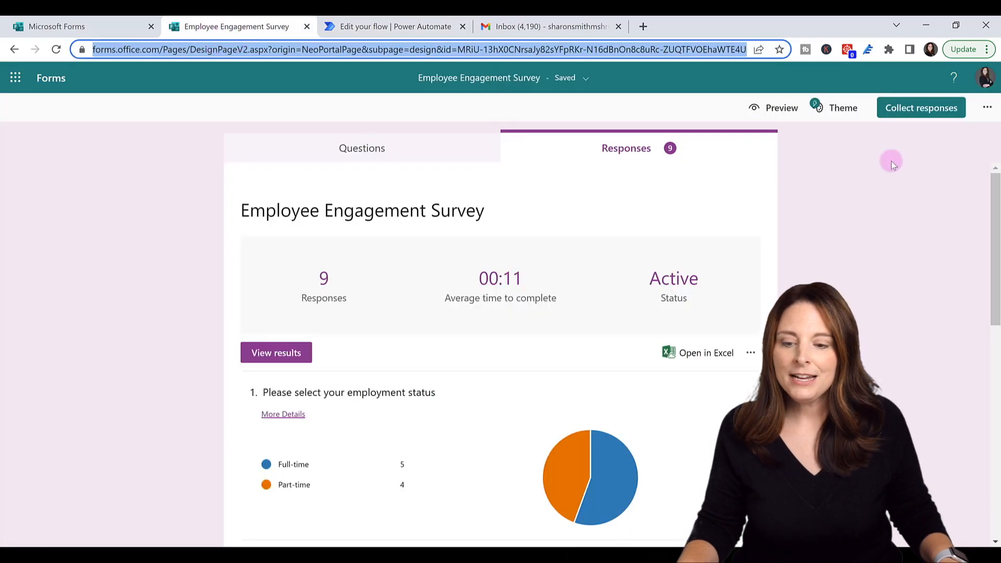
pyautogui.click(921, 108)
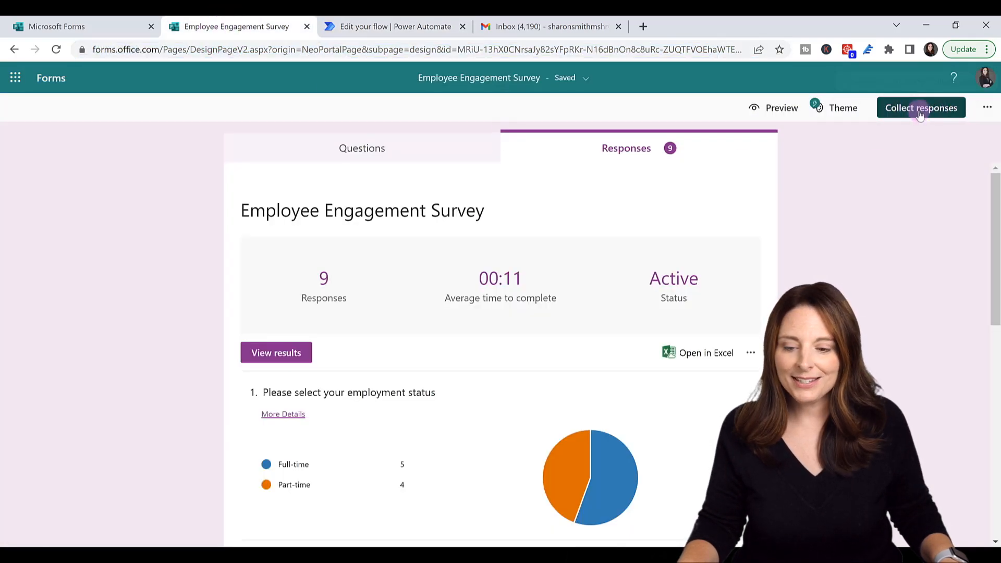
pyautogui.click(958, 221)
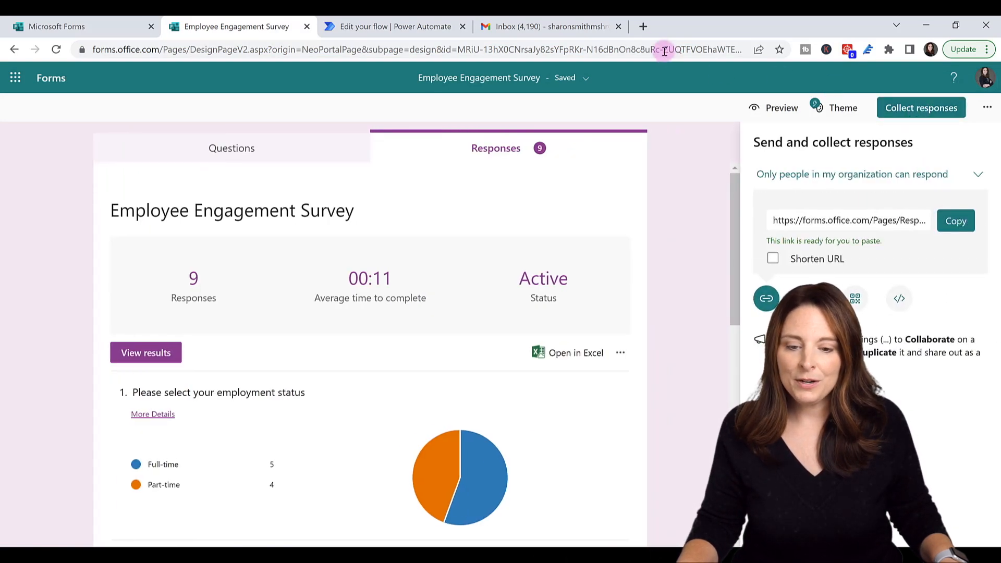
pyautogui.click(643, 27)
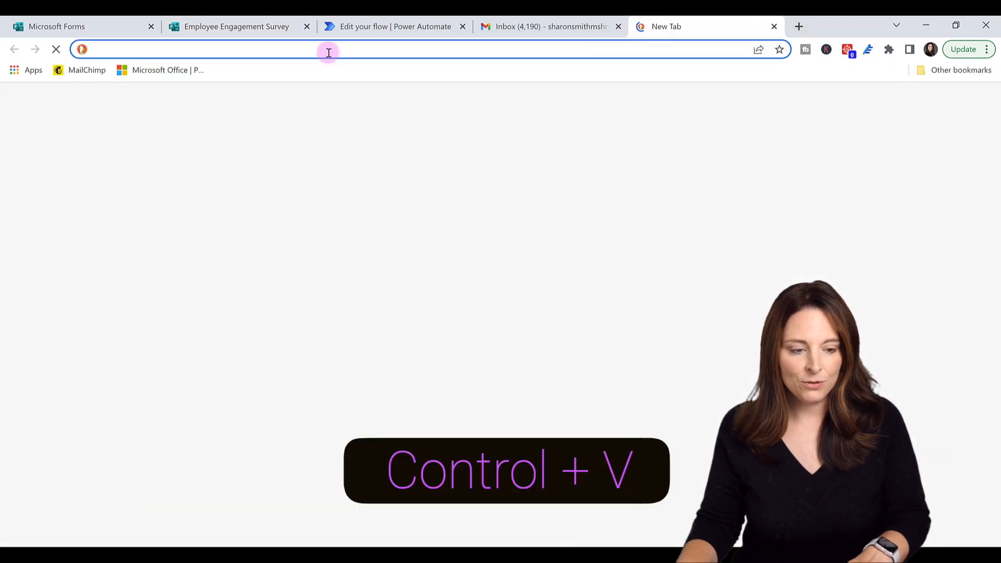
# - Load the survey link and submit a response: Full-time, 6 - 9 years, a manager, rating 8
pyautogui.hotkey('ctrl', 'v')
pyautogui.press('Return')
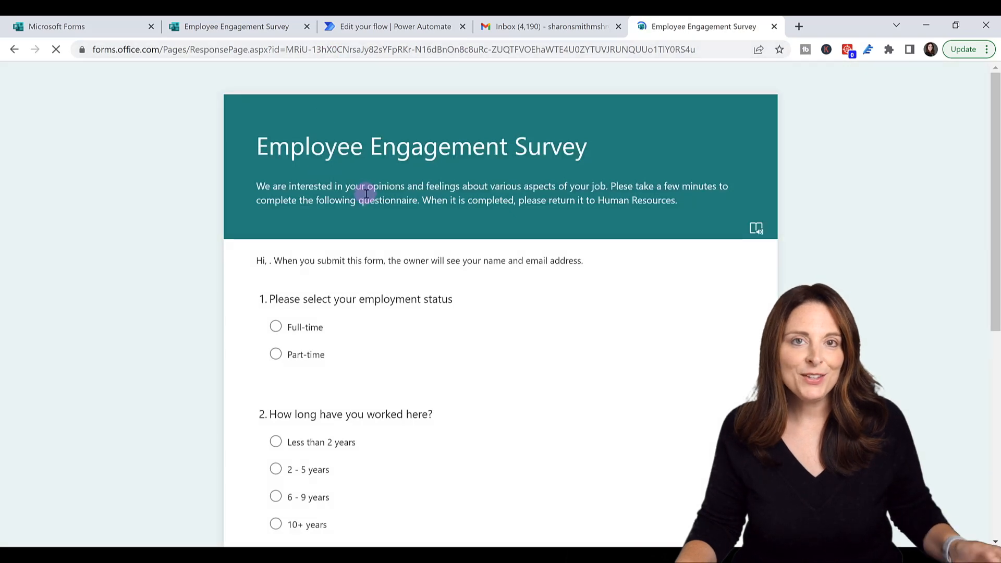
pyautogui.click(276, 327)
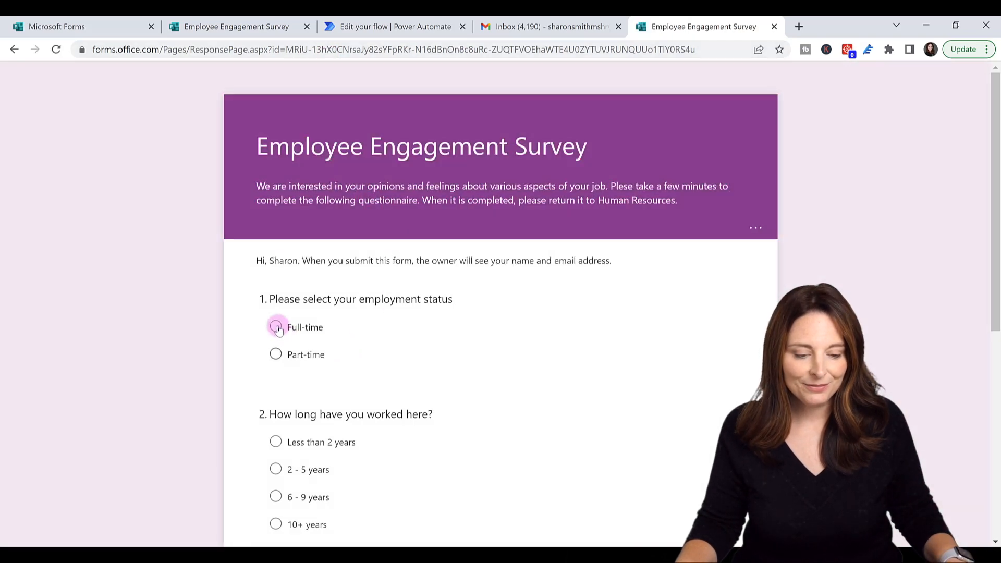
pyautogui.scroll(-3, 277, 334)
pyautogui.click(278, 368)
pyautogui.scroll(-4, 280, 364)
pyautogui.click(490, 291)
pyautogui.click(409, 317)
pyautogui.click(636, 396)
pyautogui.click(321, 471)
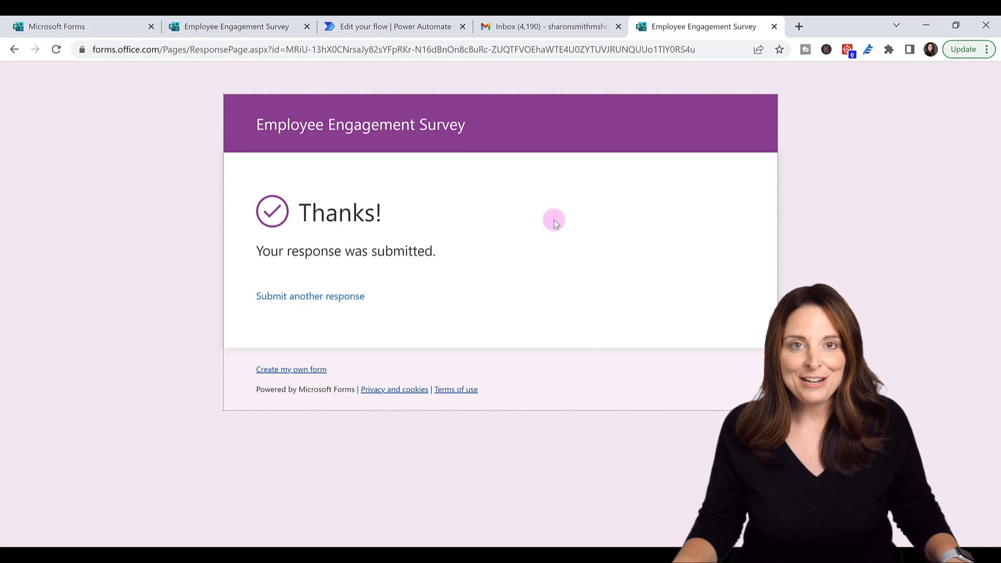
pyautogui.click(521, 26)
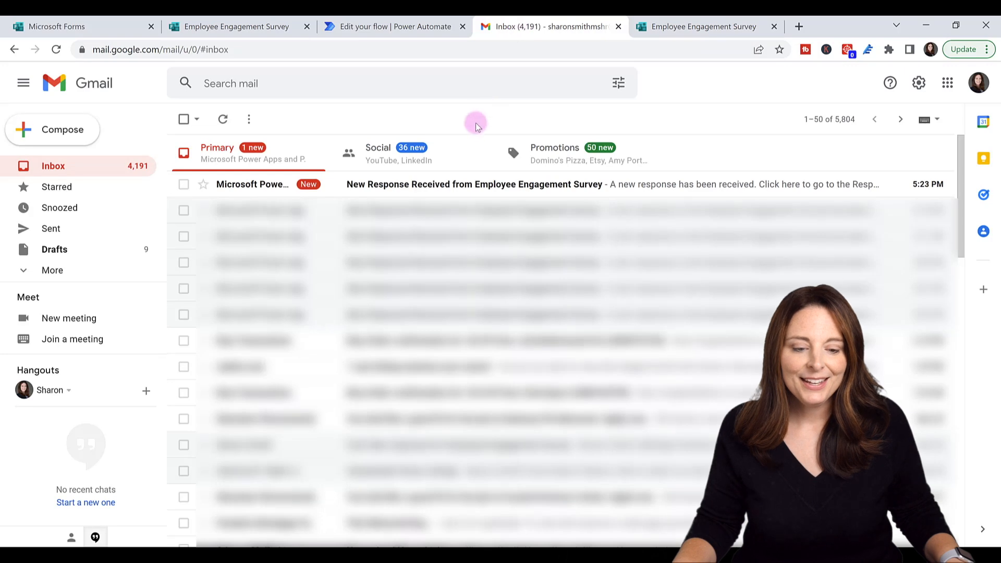
# - Open the 'New Response Received' email and follow its link to the survey's Responses page showing 10 responses
pyautogui.click(400, 190)
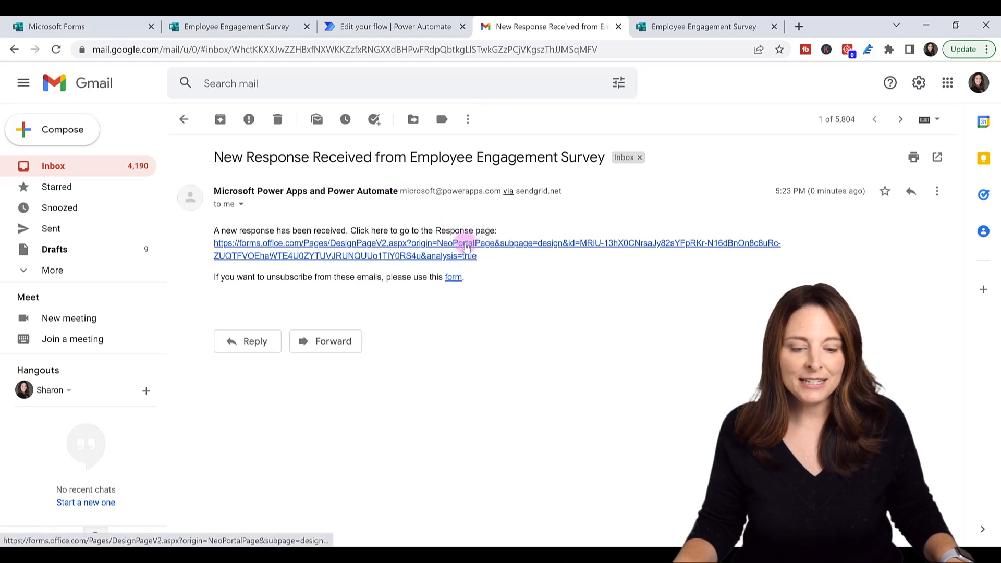
pyautogui.click(466, 245)
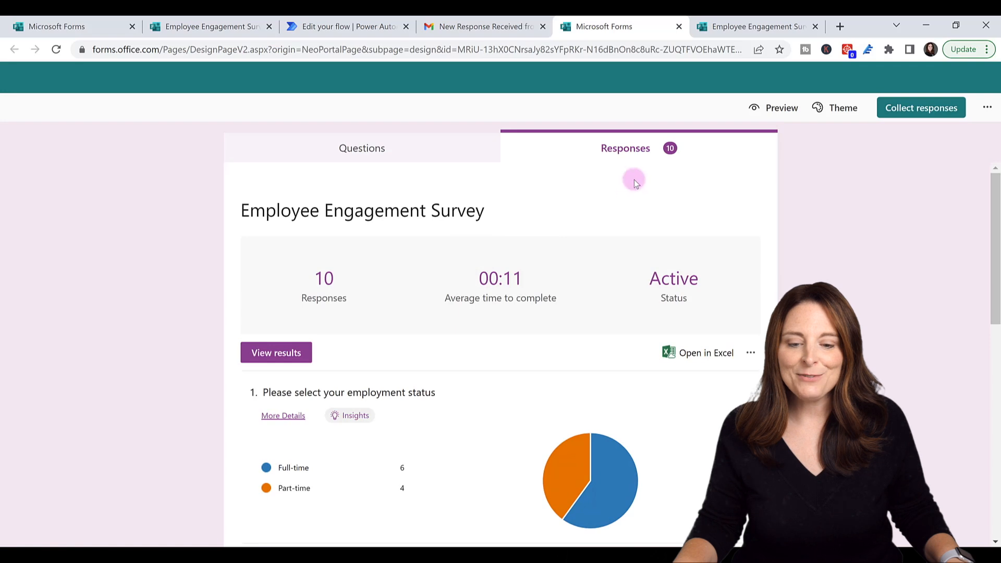